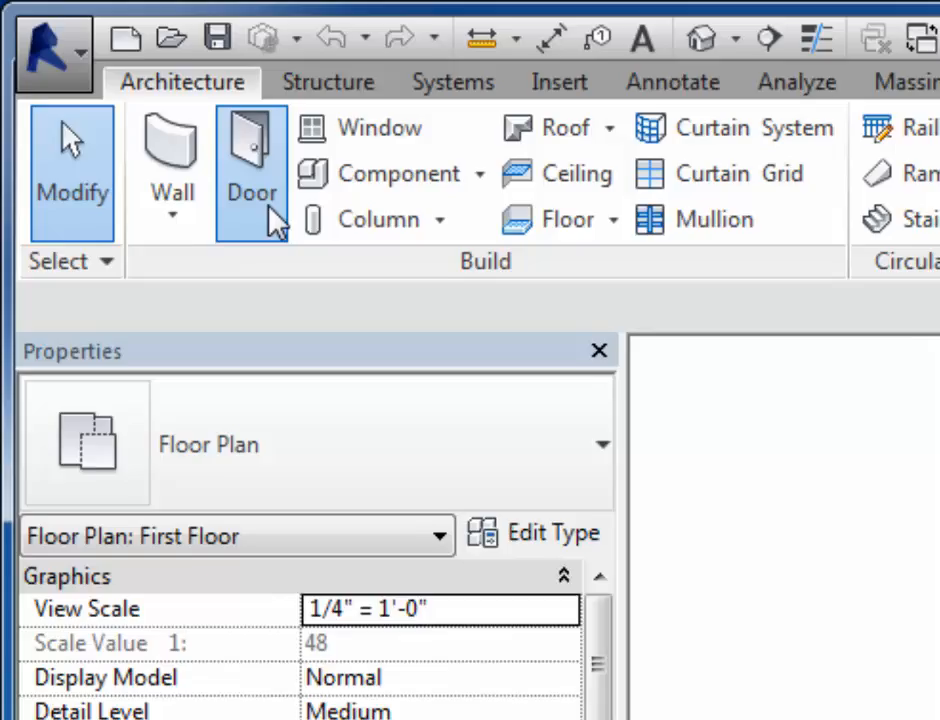
Step: Place a 36" x 84" Single-Raised Panel with Sidelights door centred in the front entry wall, swinging inward, and flip its hinge side
{"action": "left_click", "coordinate": [290, 218]}
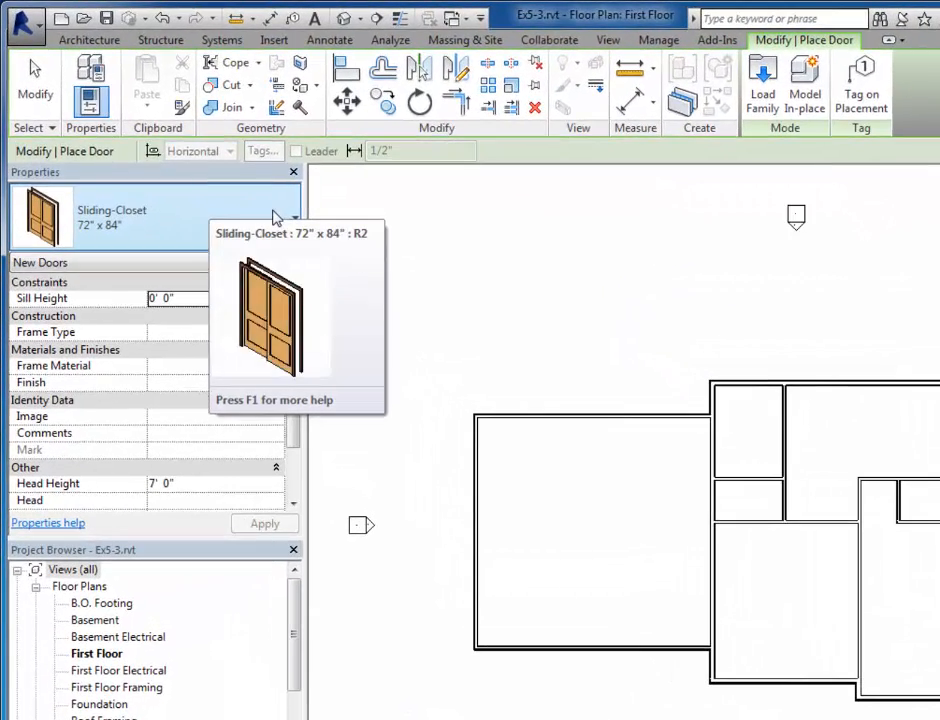
{"action": "left_click", "coordinate": [235, 184]}
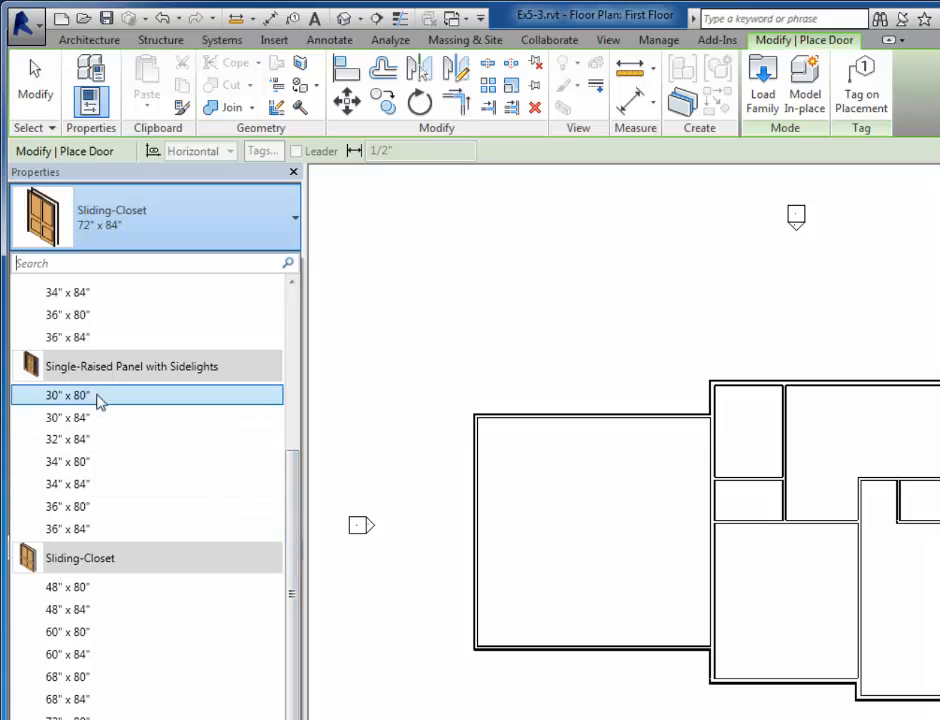
{"action": "mouse_move", "coordinate": [146, 370]}
{"action": "mouse_move", "coordinate": [83, 529]}
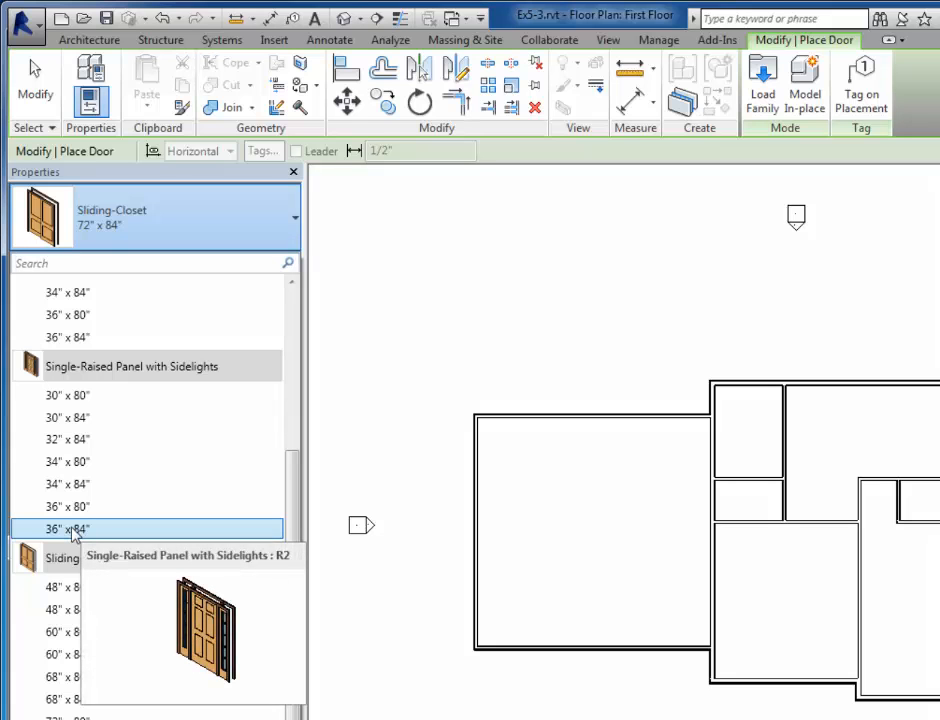
{"action": "left_click", "coordinate": [72, 529]}
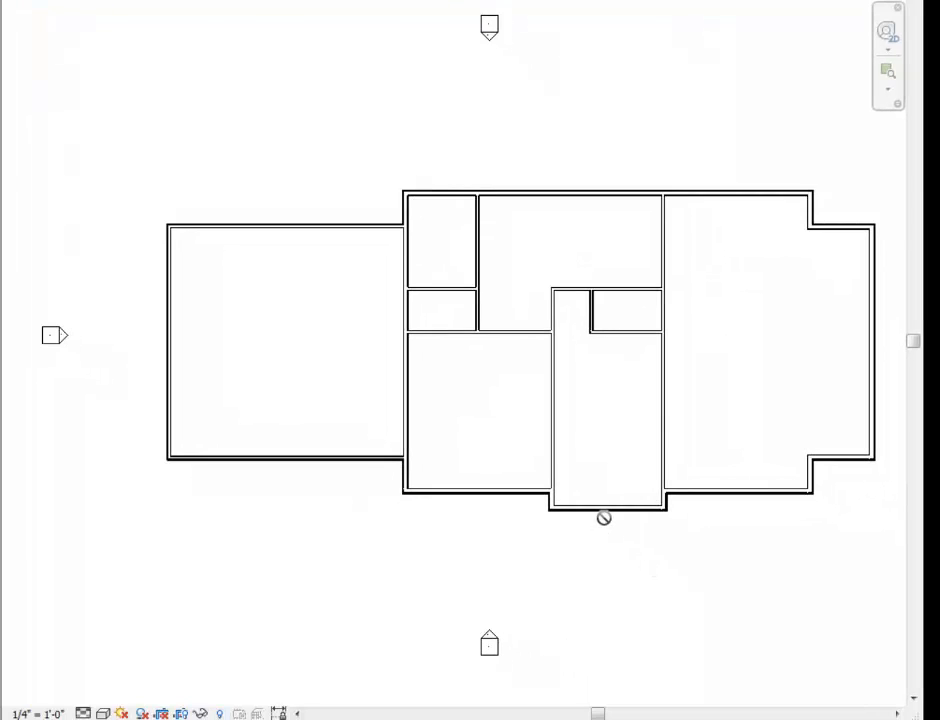
{"action": "scroll", "coordinate": [610, 514], "scroll_direction": "up", "scroll_amount": 3}
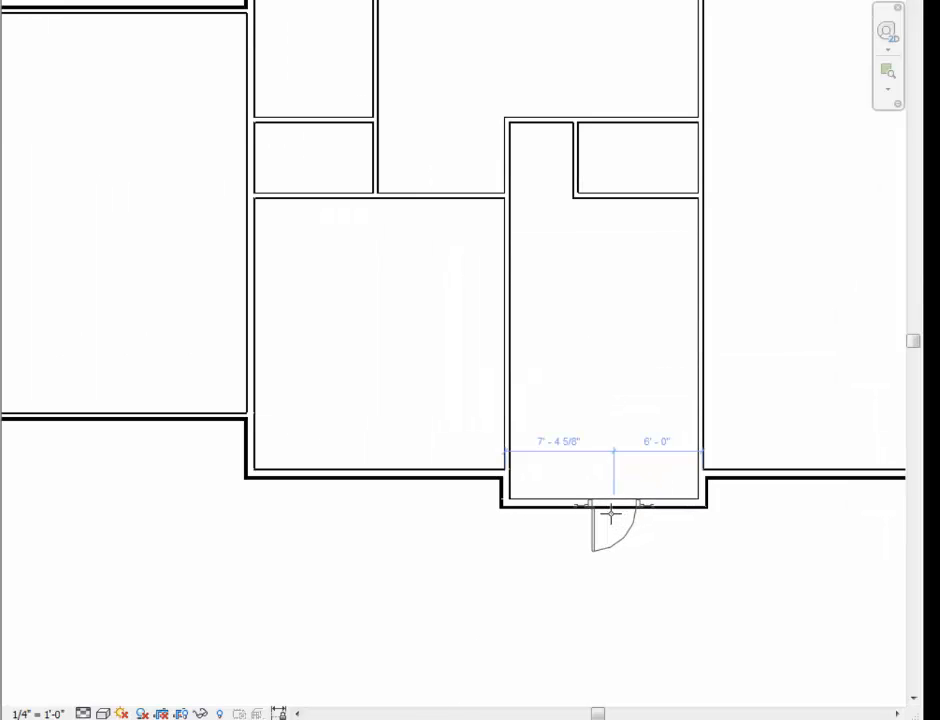
{"action": "scroll", "coordinate": [610, 514], "scroll_direction": "up", "scroll_amount": 2}
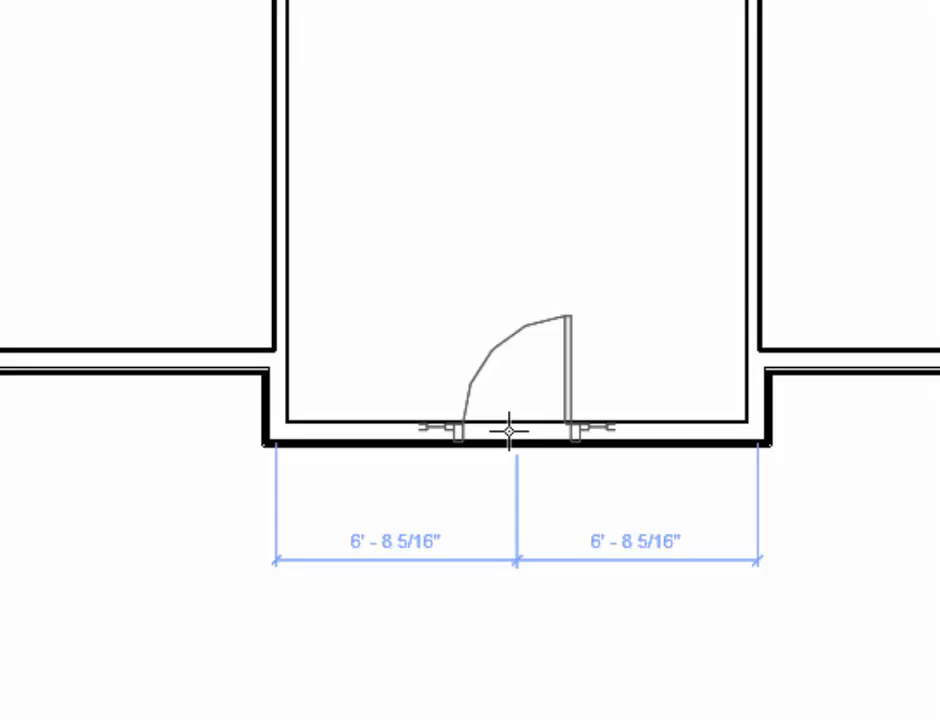
{"action": "left_click", "coordinate": [509, 431]}
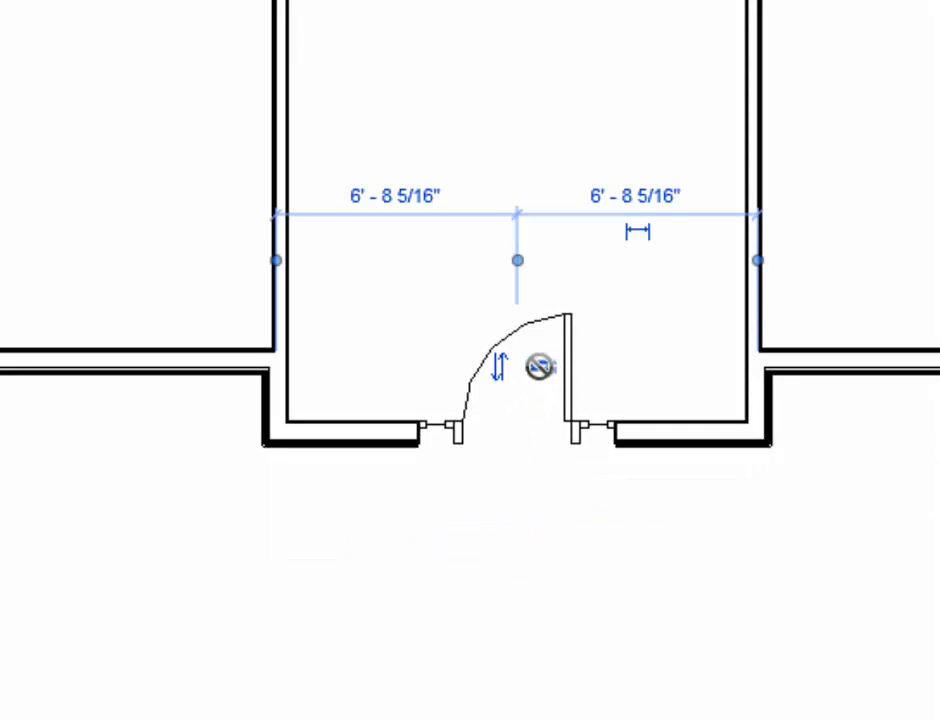
{"action": "left_click", "coordinate": [539, 367]}
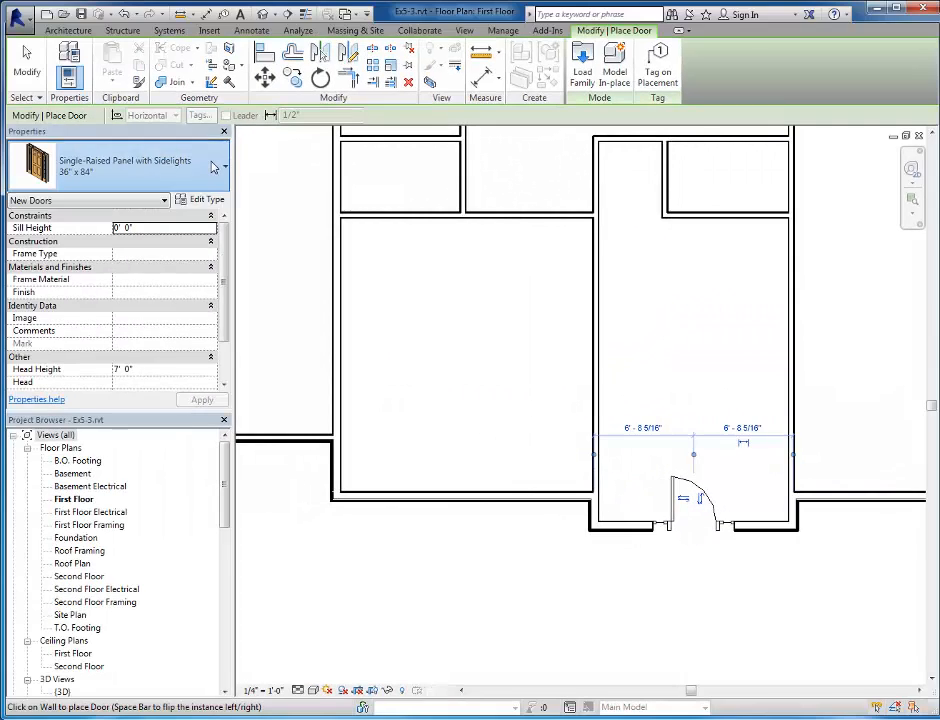
Step: Place two 36" x 84" Single-Flush doors facing each other in the side walls of the small room beside the garage, both swinging inward
{"action": "left_click", "coordinate": [213, 168]}
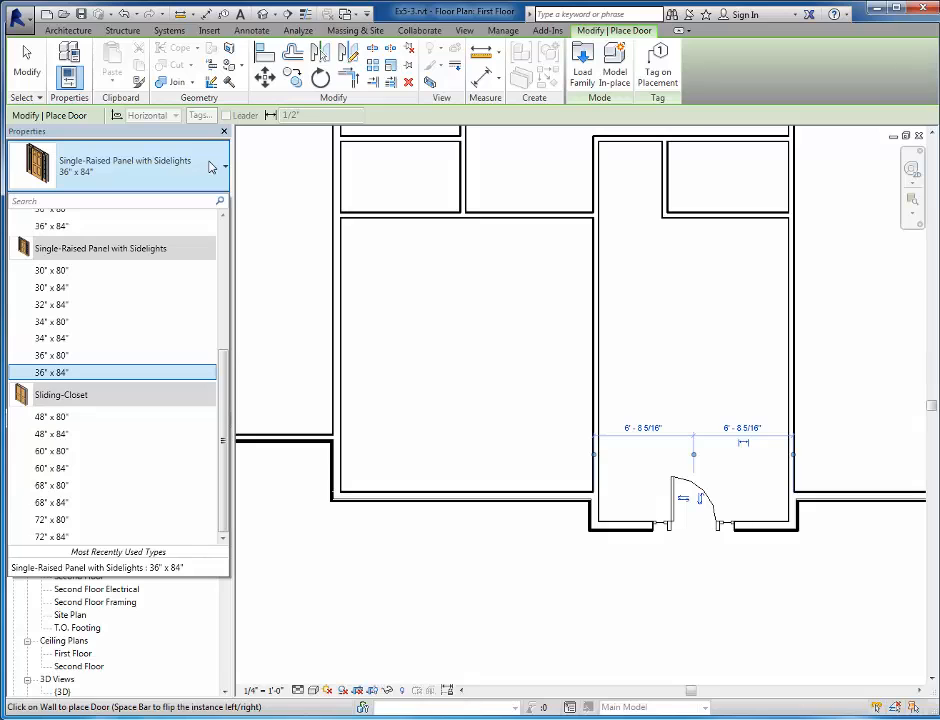
{"action": "scroll", "coordinate": [181, 290], "scroll_direction": "up", "scroll_amount": 3}
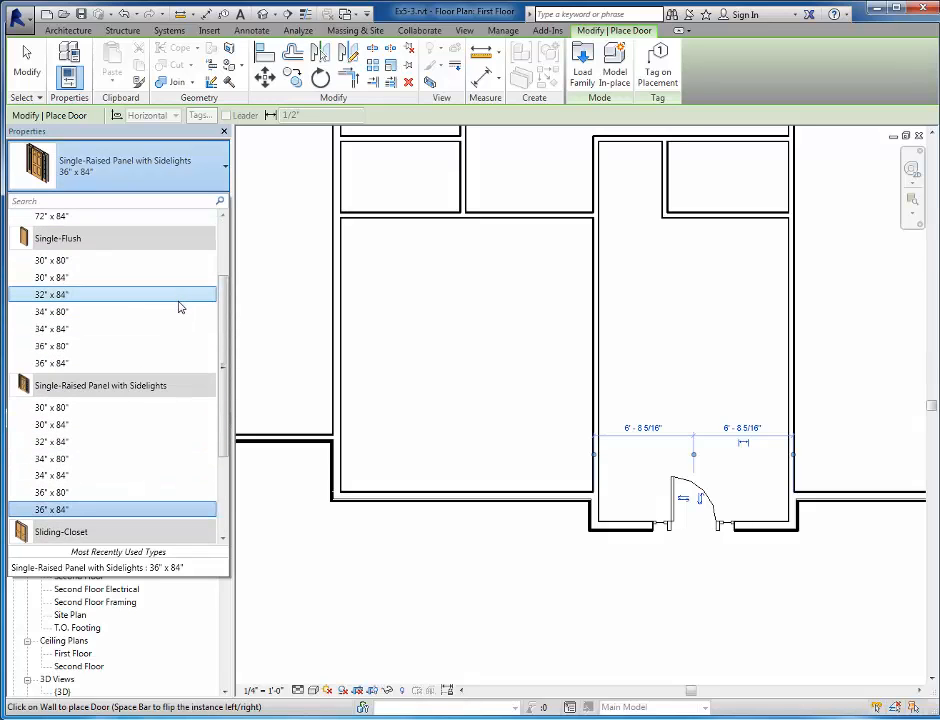
{"action": "left_click", "coordinate": [90, 366]}
{"action": "middle_click_drag", "start_coordinate": [724, 258], "coordinate": [625, 370]}
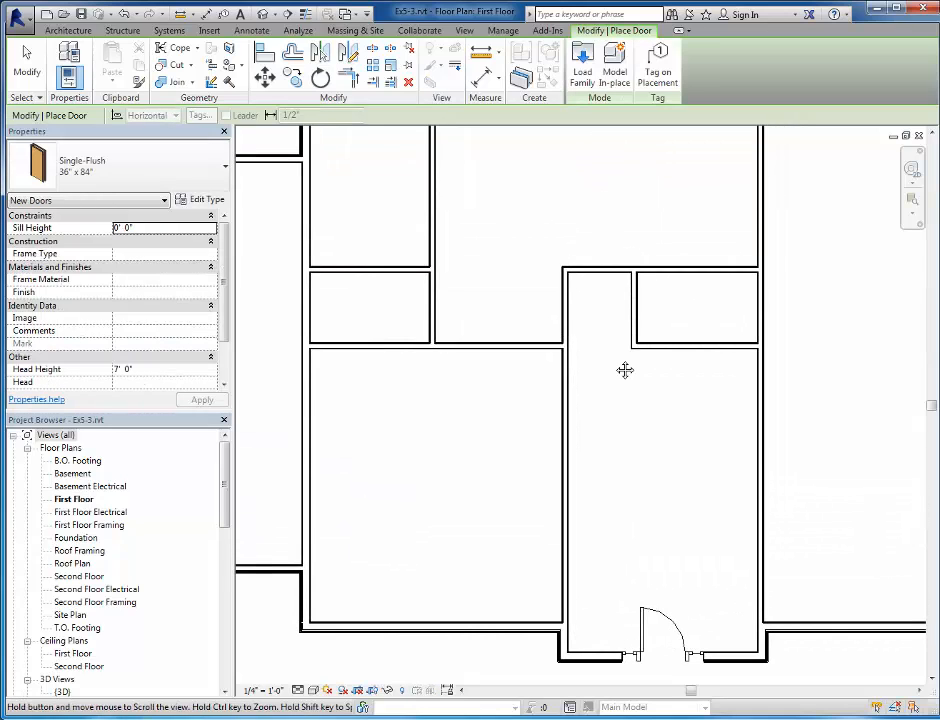
{"action": "left_click", "coordinate": [430, 307]}
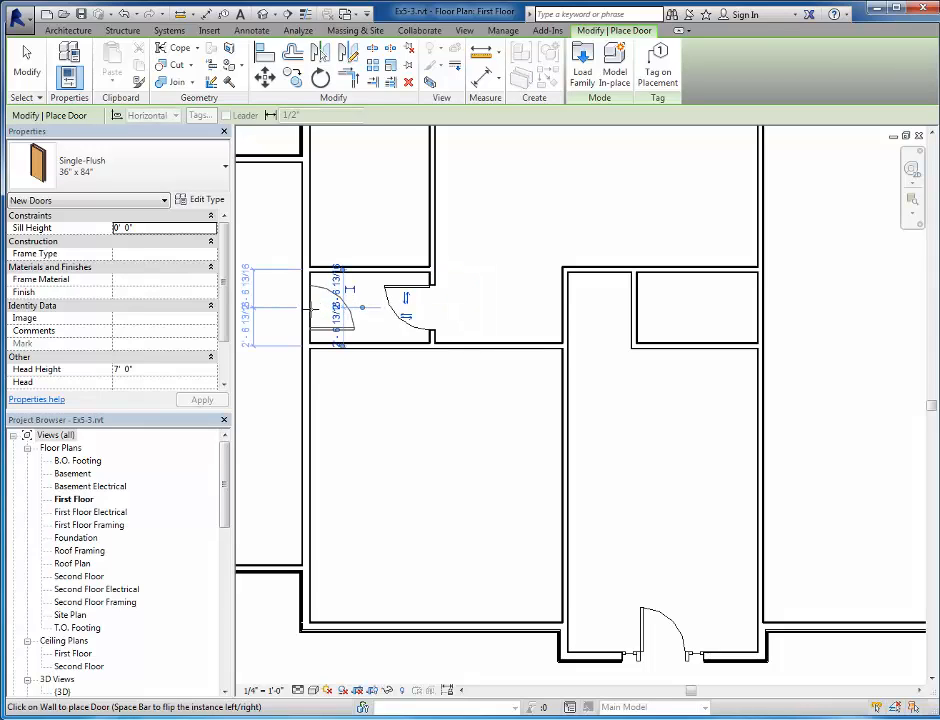
{"action": "left_click", "coordinate": [312, 308]}
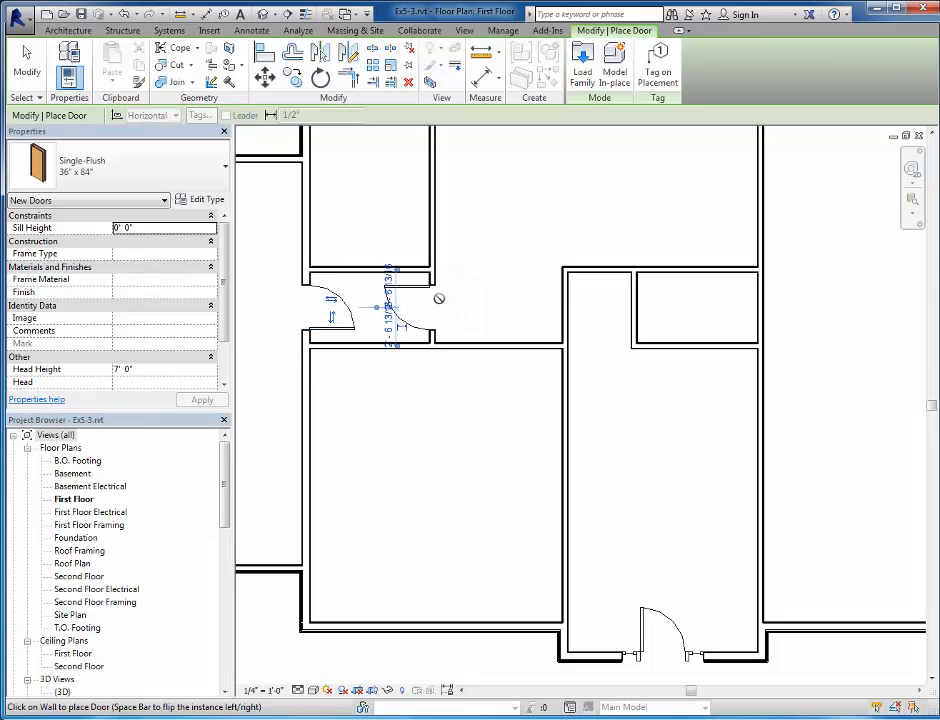
{"action": "key", "text": "Escape"}
{"action": "key", "text": "Escape"}
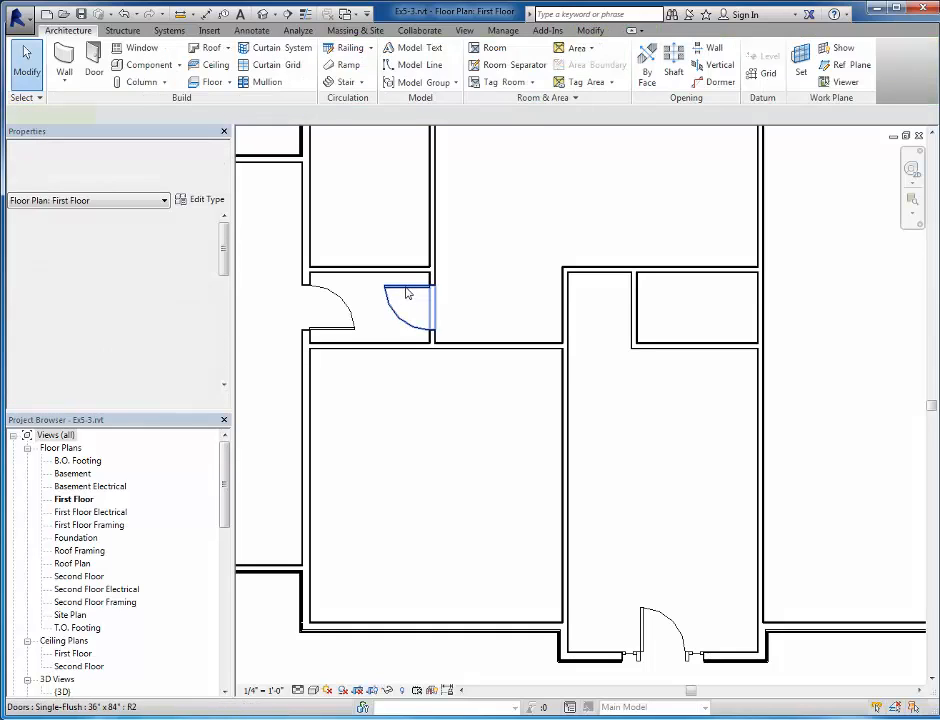
Step: Flip the hinge side of the small room's right flush door so its leaf matches the door opposite
{"action": "left_click", "coordinate": [406, 292]}
{"action": "left_click", "coordinate": [406, 298]}
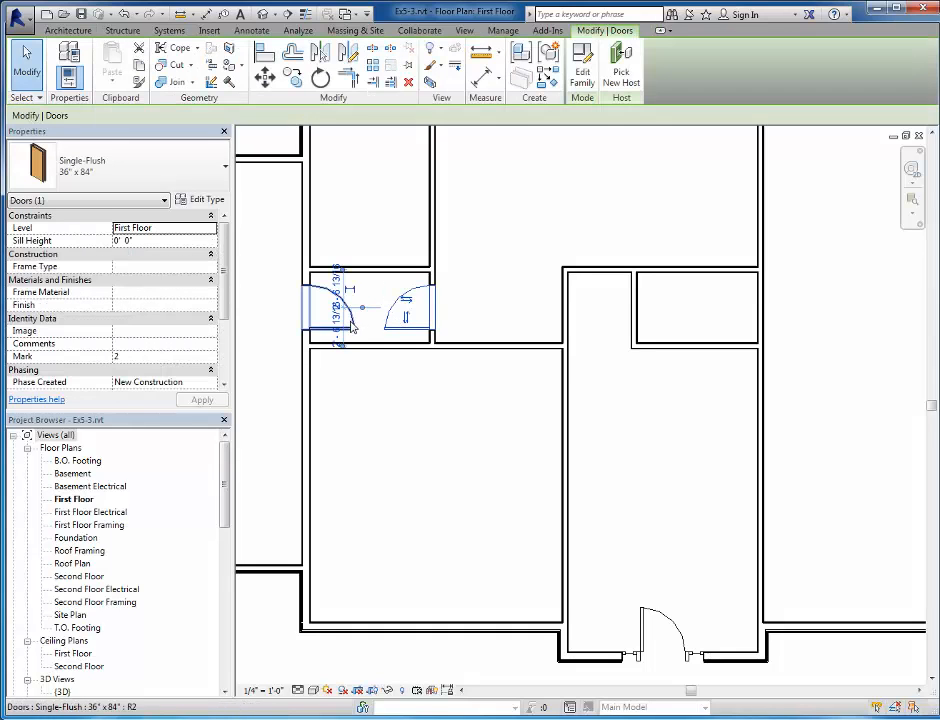
{"action": "left_click", "coordinate": [476, 318]}
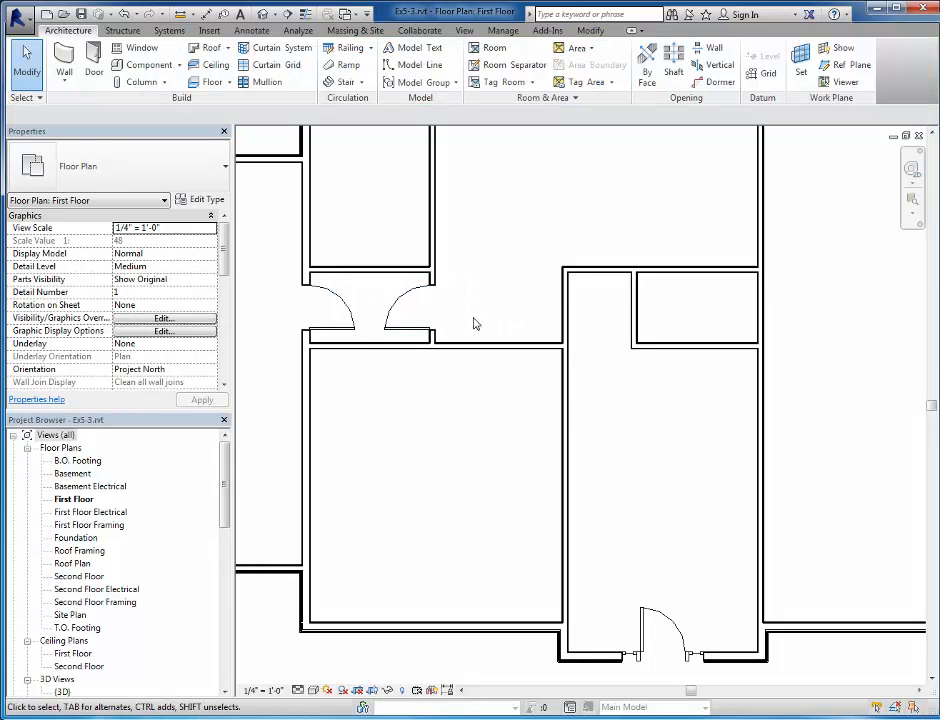
Step: Set the distance from the centre of the small room's right flush door to the wall below it to 3'
{"action": "scroll", "coordinate": [449, 305], "scroll_direction": "up", "scroll_amount": 1}
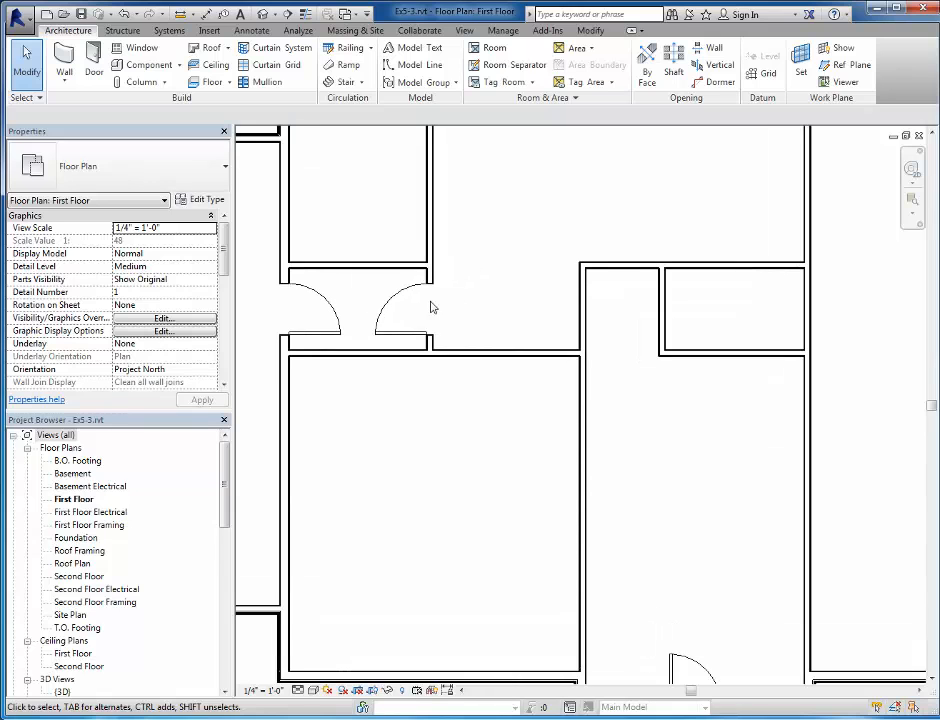
{"action": "left_click", "coordinate": [430, 305]}
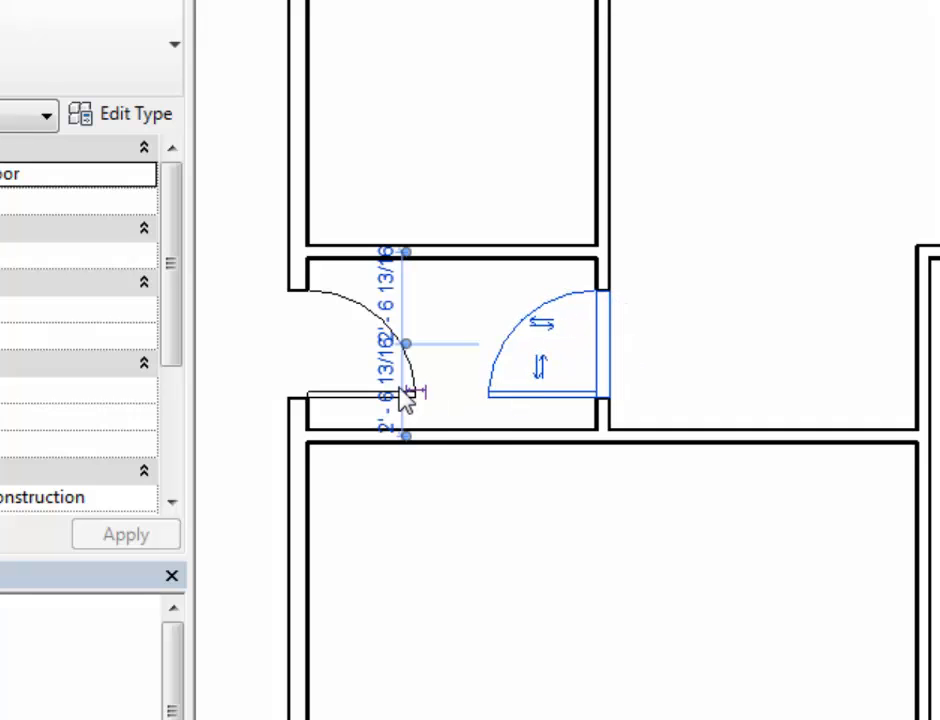
{"action": "scroll", "coordinate": [392, 378], "scroll_direction": "up", "scroll_amount": 4}
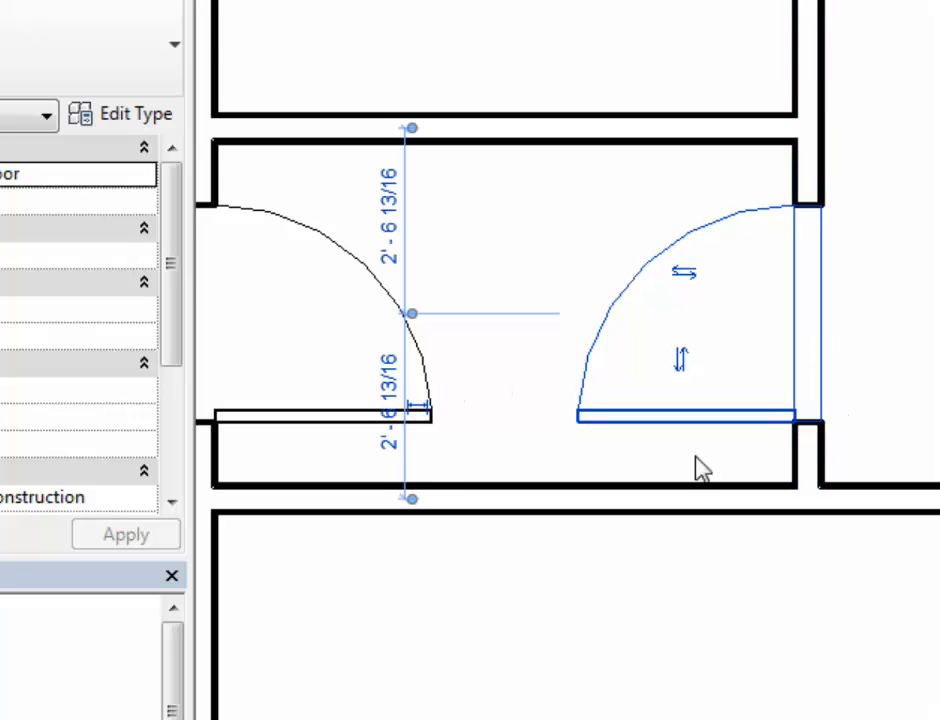
{"action": "left_click", "coordinate": [395, 405]}
{"action": "type", "text": "3"}
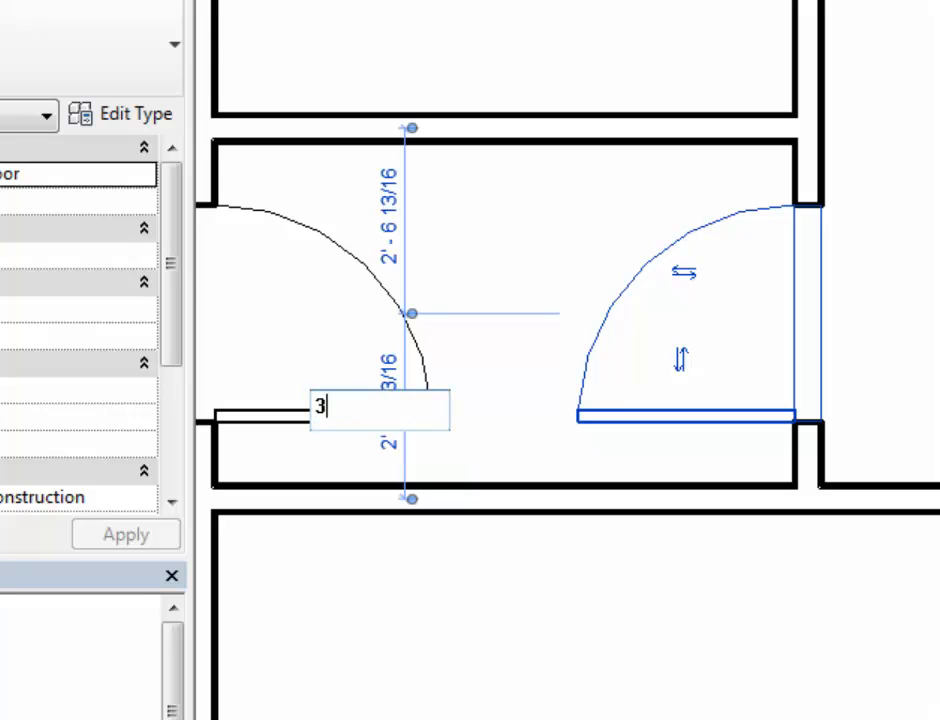
{"action": "key", "text": "Return"}
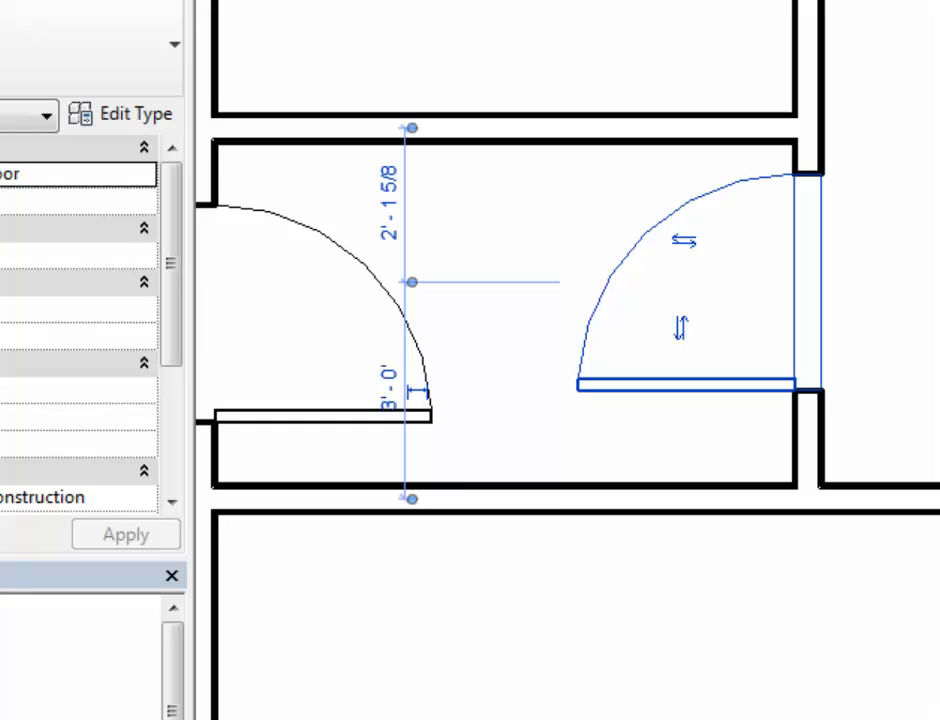
{"action": "key", "text": "Escape"}
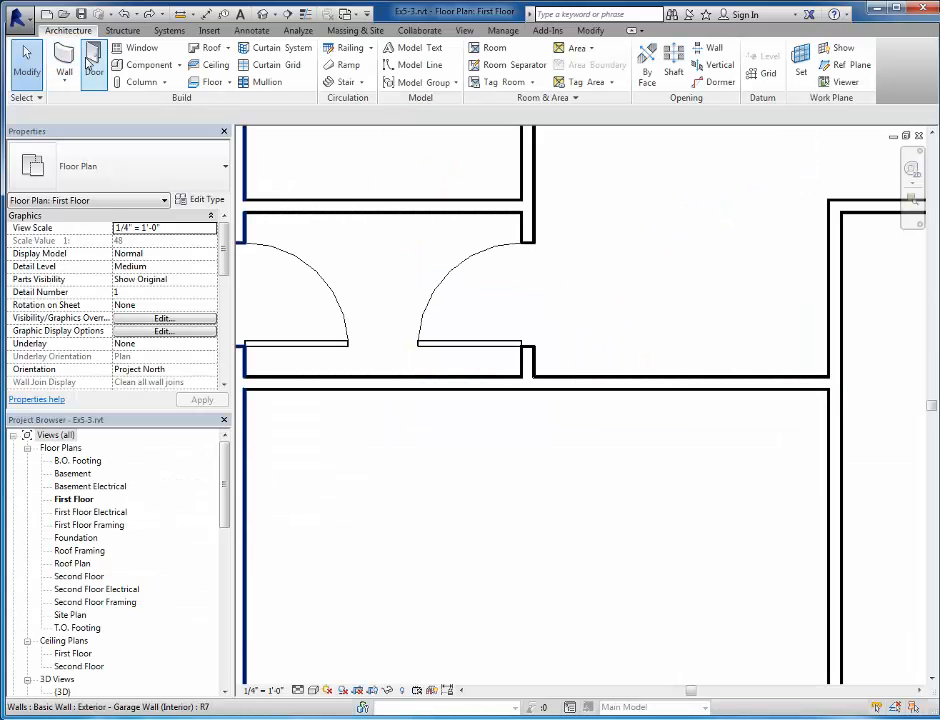
Step: Start placing another door and look through the door types already loaded in the project
{"action": "left_click", "coordinate": [92, 62]}
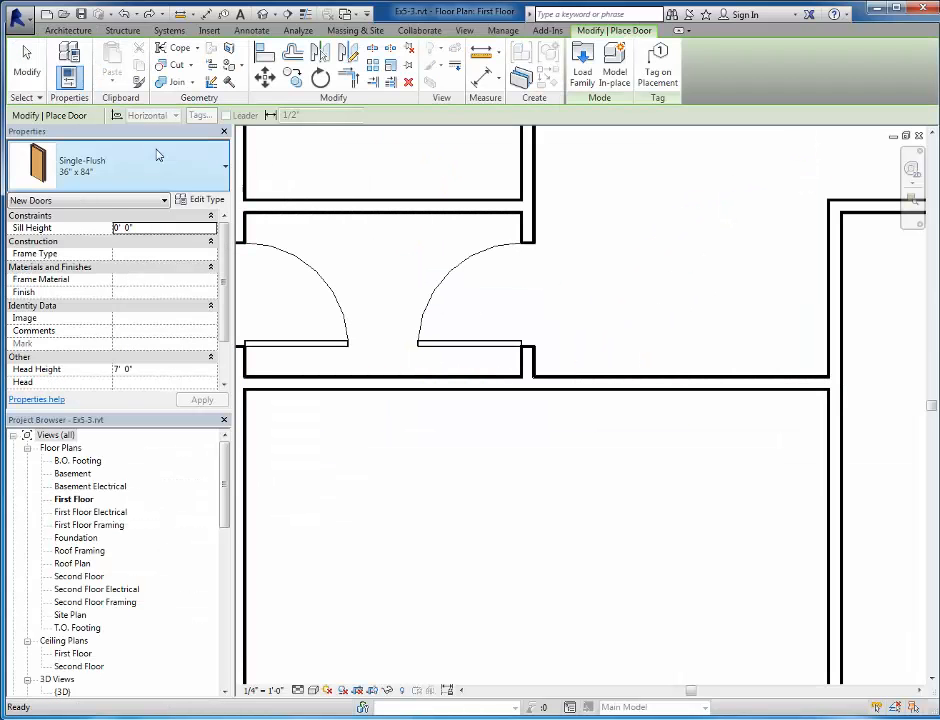
{"action": "left_click", "coordinate": [185, 170]}
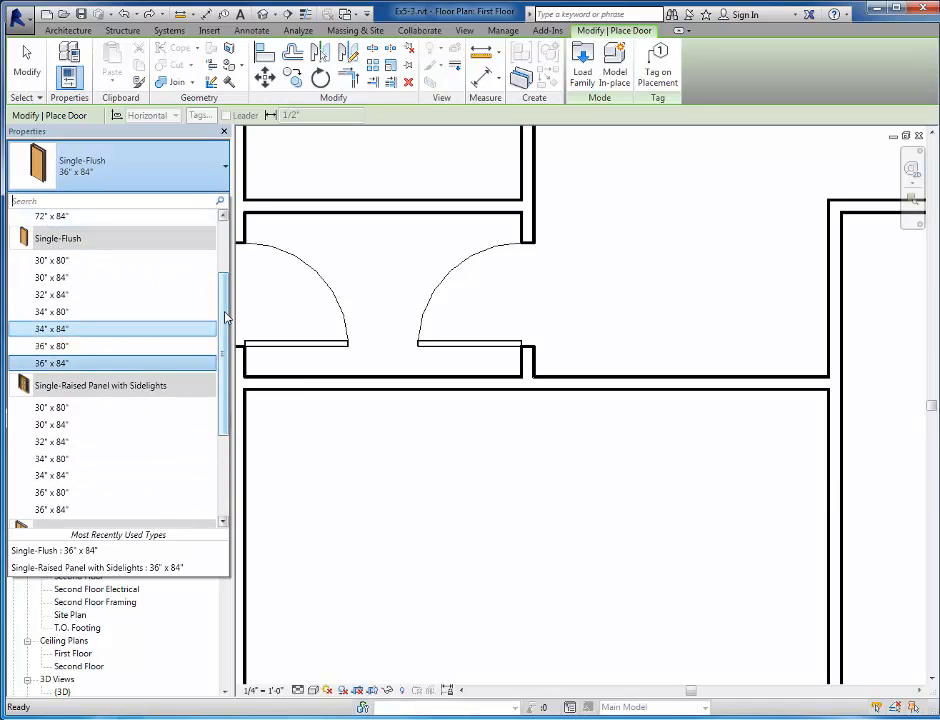
{"action": "left_click_drag", "start_coordinate": [225, 316], "coordinate": [201, 243]}
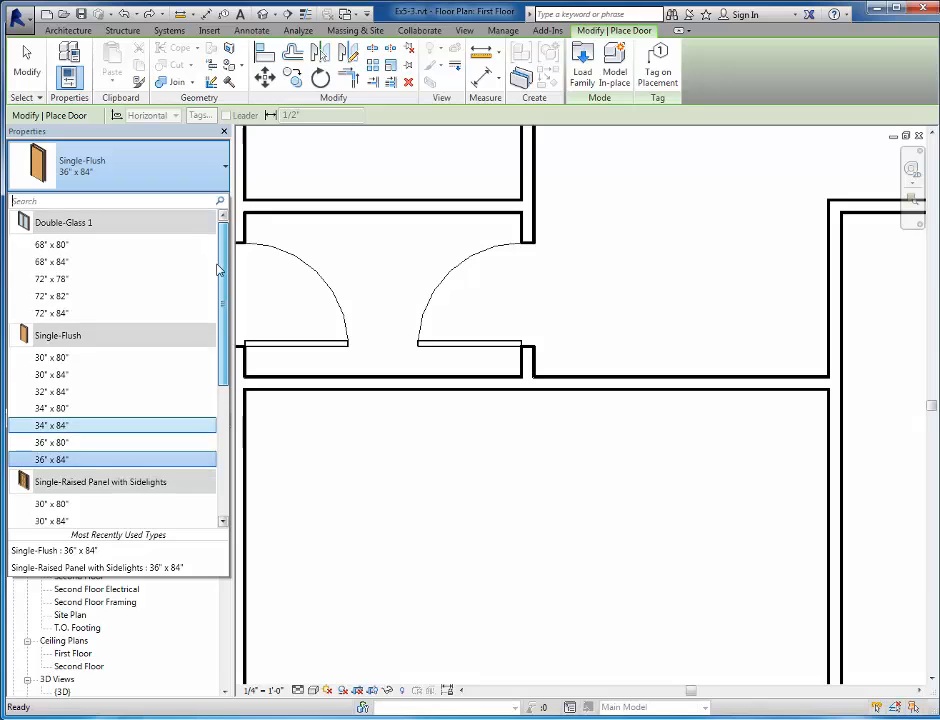
{"action": "scroll", "coordinate": [224, 290], "scroll_direction": "down", "scroll_amount": 1}
{"action": "left_click_drag", "start_coordinate": [224, 292], "coordinate": [240, 249]}
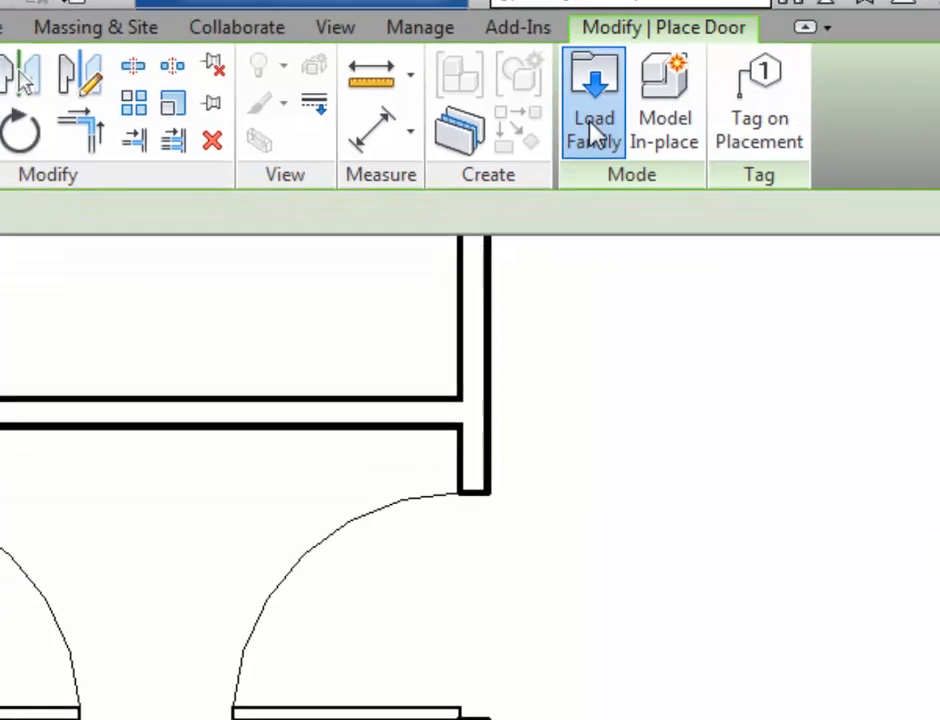
Step: Load the Door-Overhead-Sectional family from the Doors folder of the US Imperial library
{"action": "left_click", "coordinate": [594, 131]}
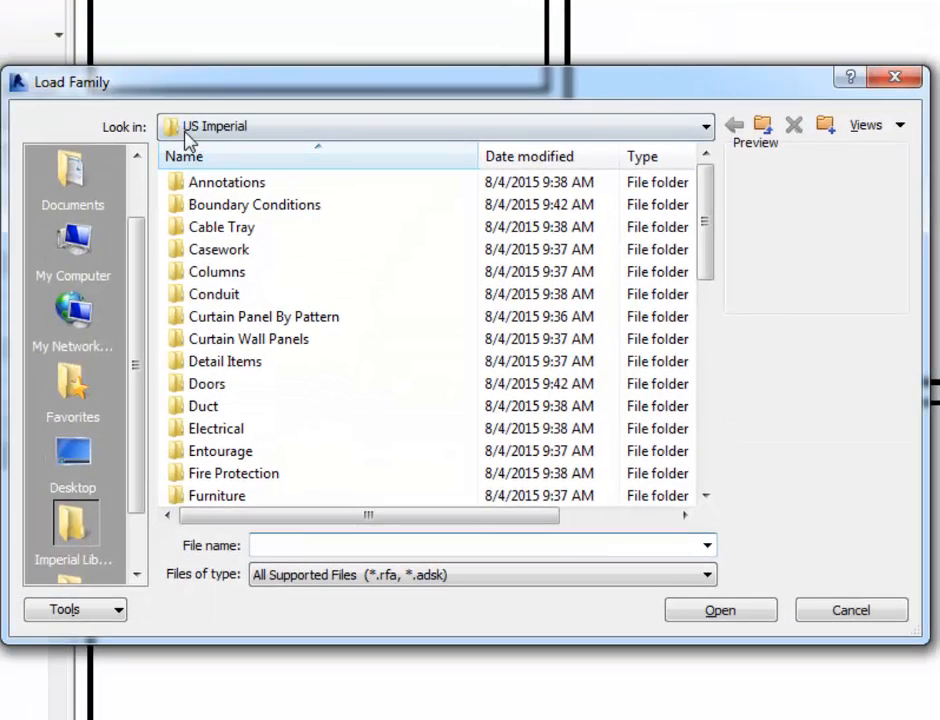
{"action": "left_click", "coordinate": [357, 131]}
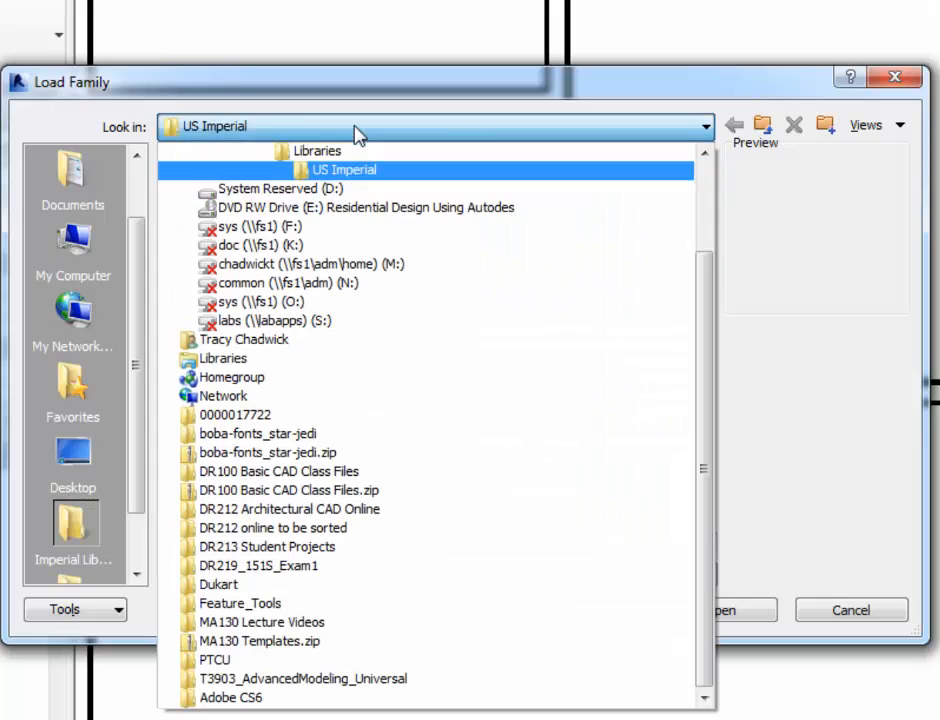
{"action": "left_click", "coordinate": [705, 154]}
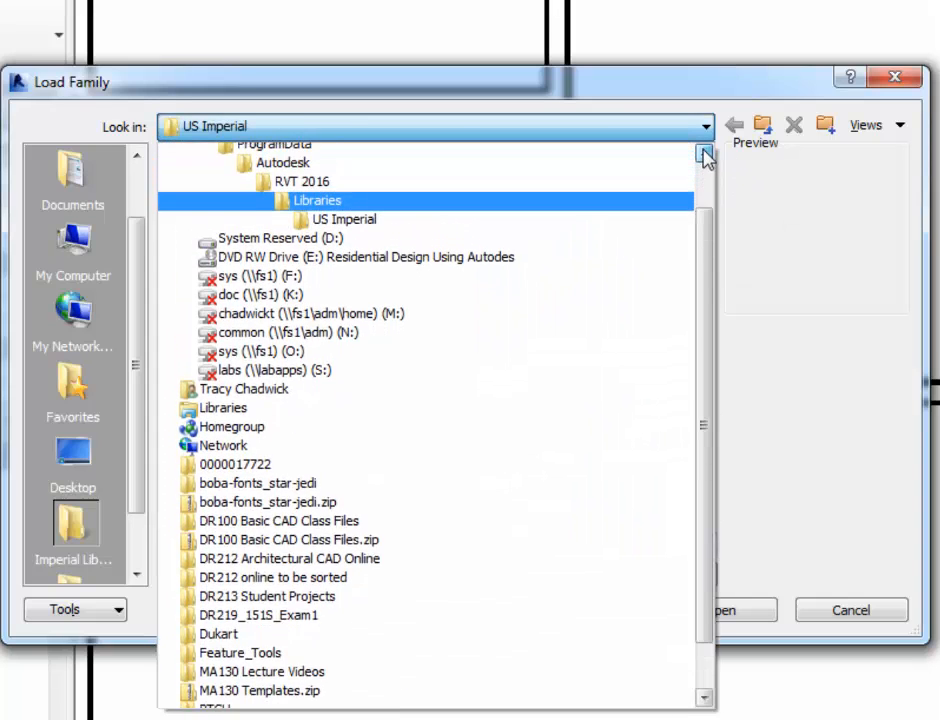
{"action": "left_click", "coordinate": [705, 155]}
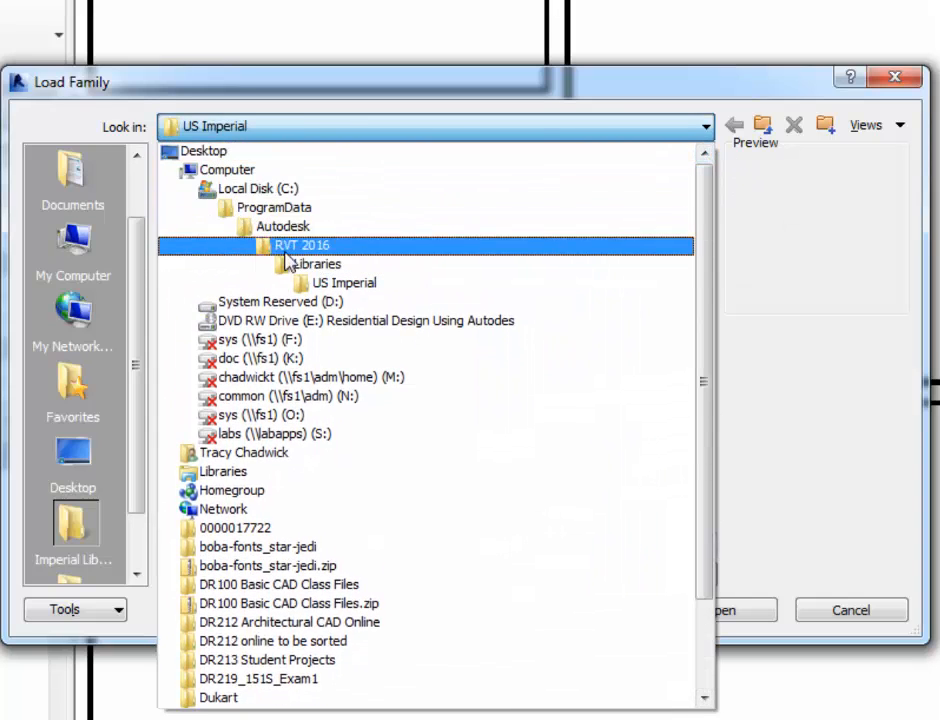
{"action": "left_click", "coordinate": [705, 133]}
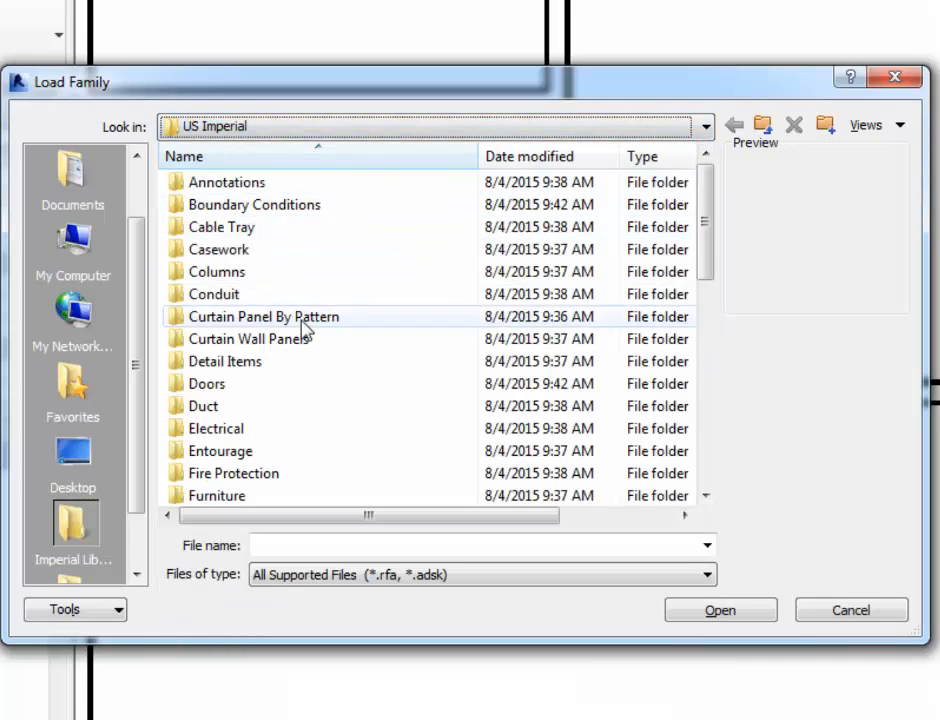
{"action": "double_click", "coordinate": [203, 387]}
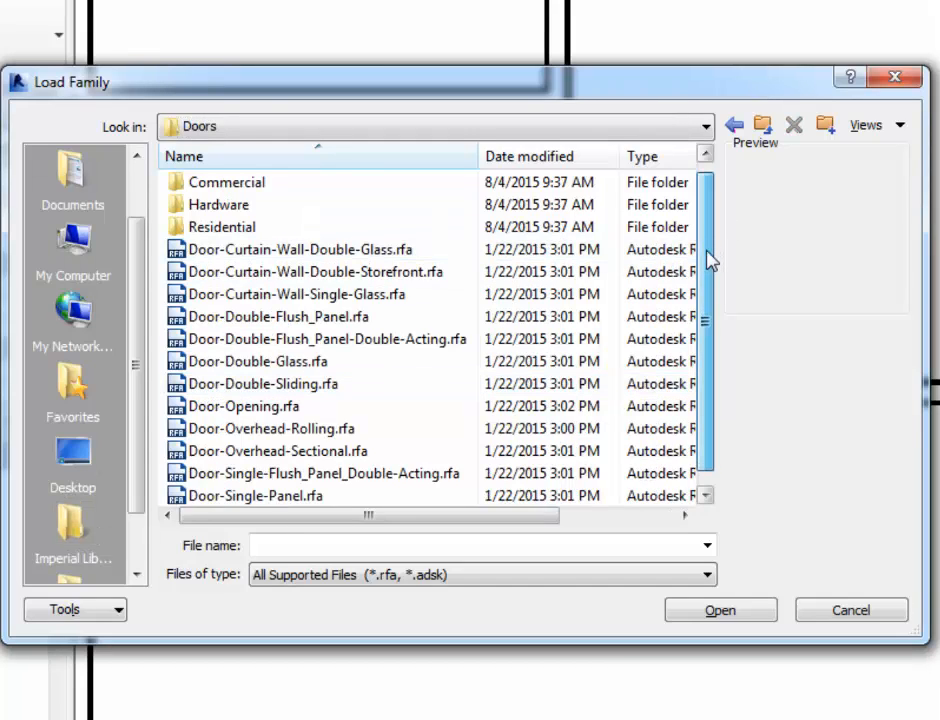
{"action": "left_click_drag", "start_coordinate": [709, 258], "coordinate": [710, 278]}
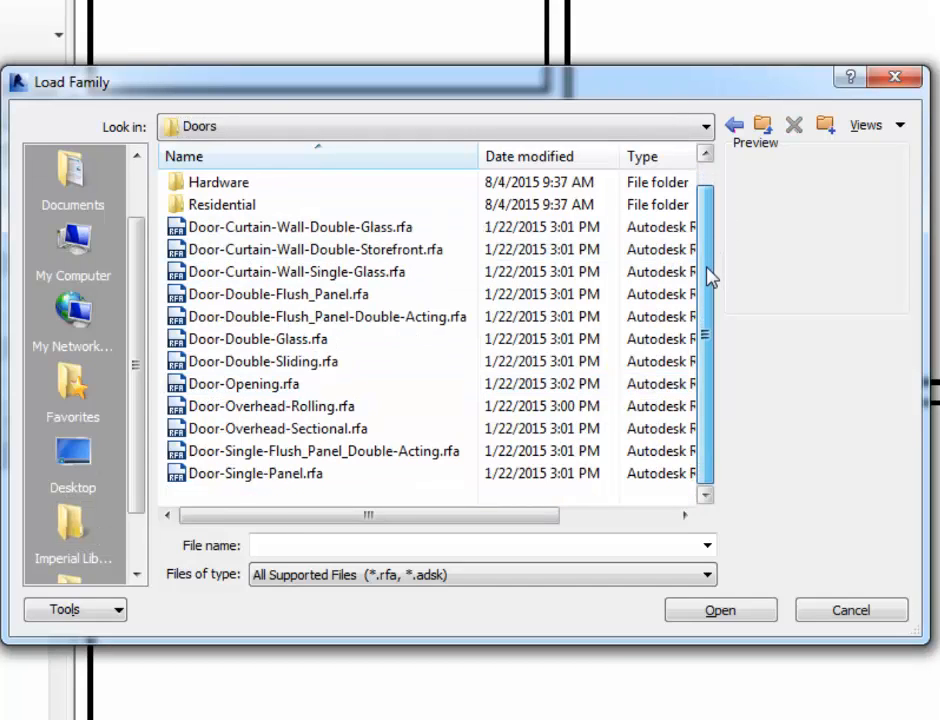
{"action": "left_click", "coordinate": [272, 478]}
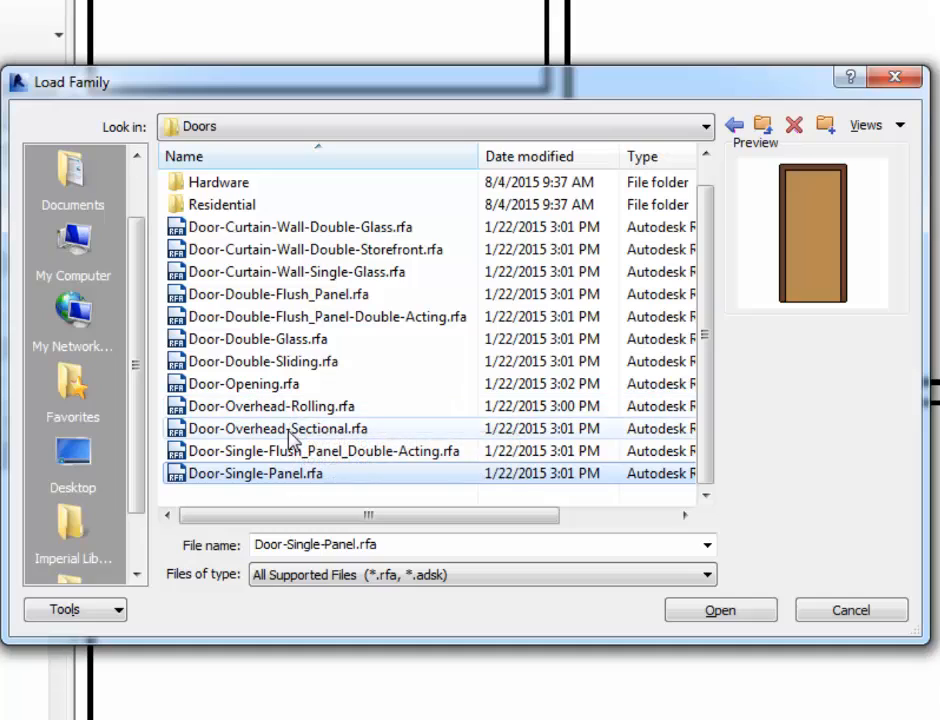
{"action": "left_click", "coordinate": [292, 430]}
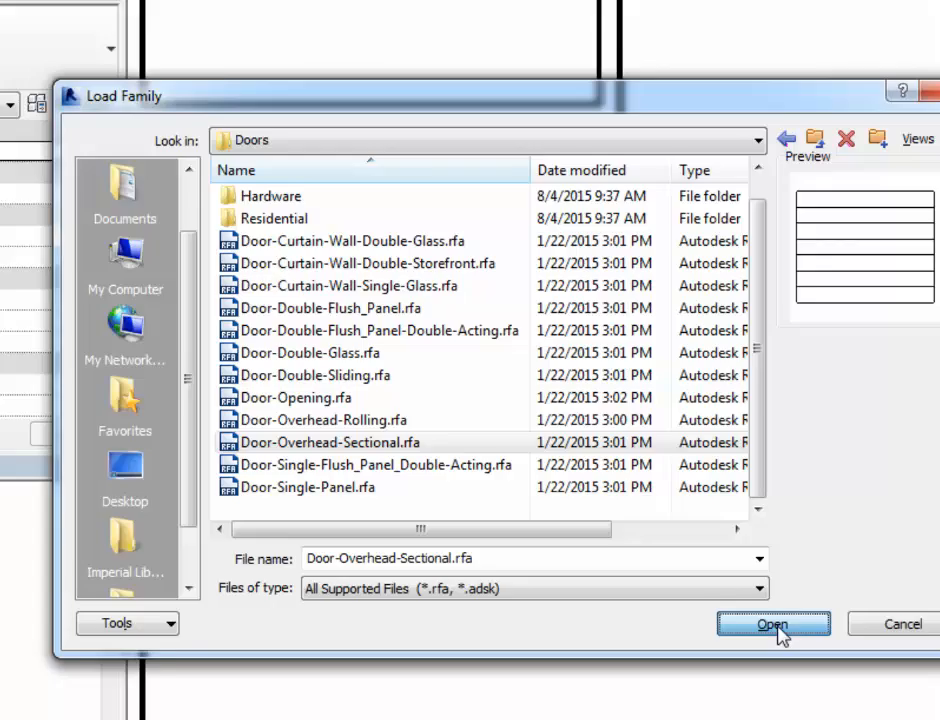
{"action": "left_click", "coordinate": [724, 614]}
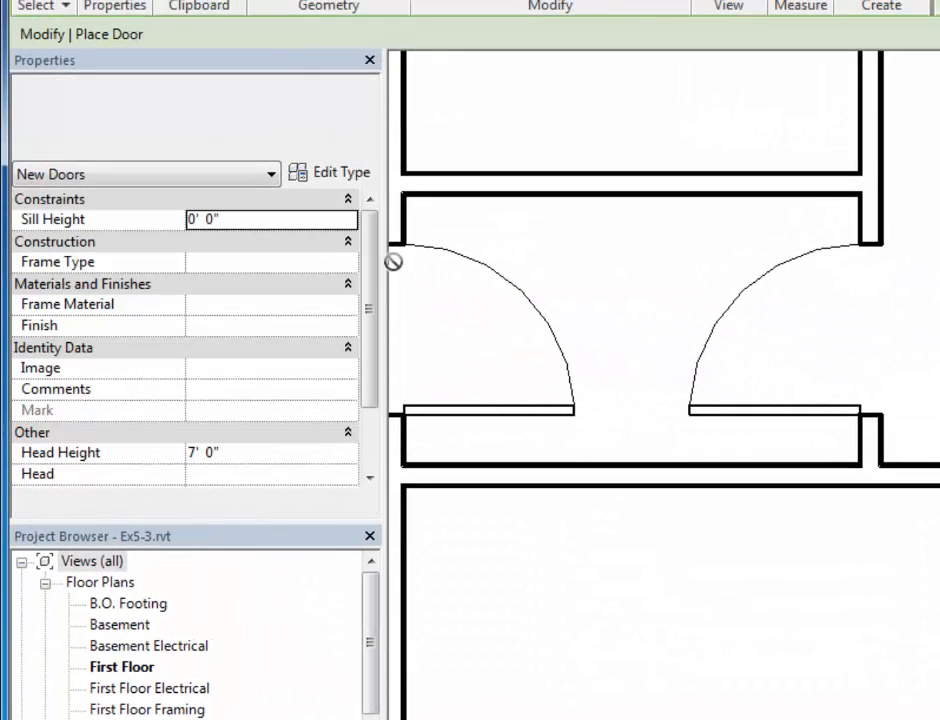
Step: Place two 8' x 6'-6" Door-Overhead-Sectional doors in the garage's front wall, about 7'-6" from its right end and 7'-0" from its left end
{"action": "left_click", "coordinate": [341, 136]}
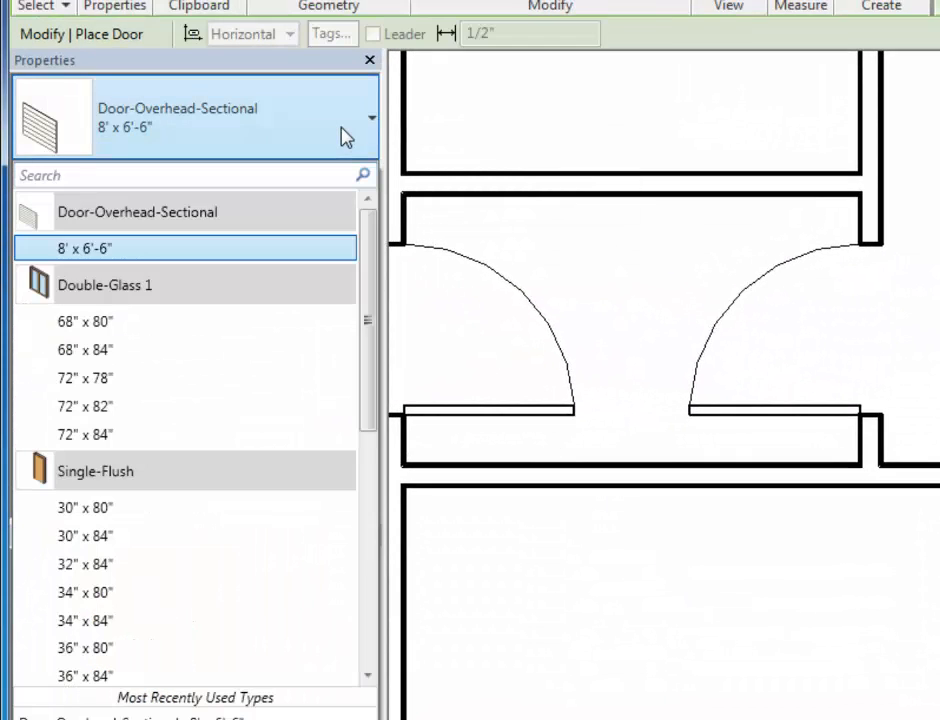
{"action": "left_click", "coordinate": [137, 262]}
{"action": "scroll", "coordinate": [732, 558], "scroll_direction": "down", "scroll_amount": 2}
{"action": "scroll", "coordinate": [614, 500], "scroll_direction": "down", "scroll_amount": 1}
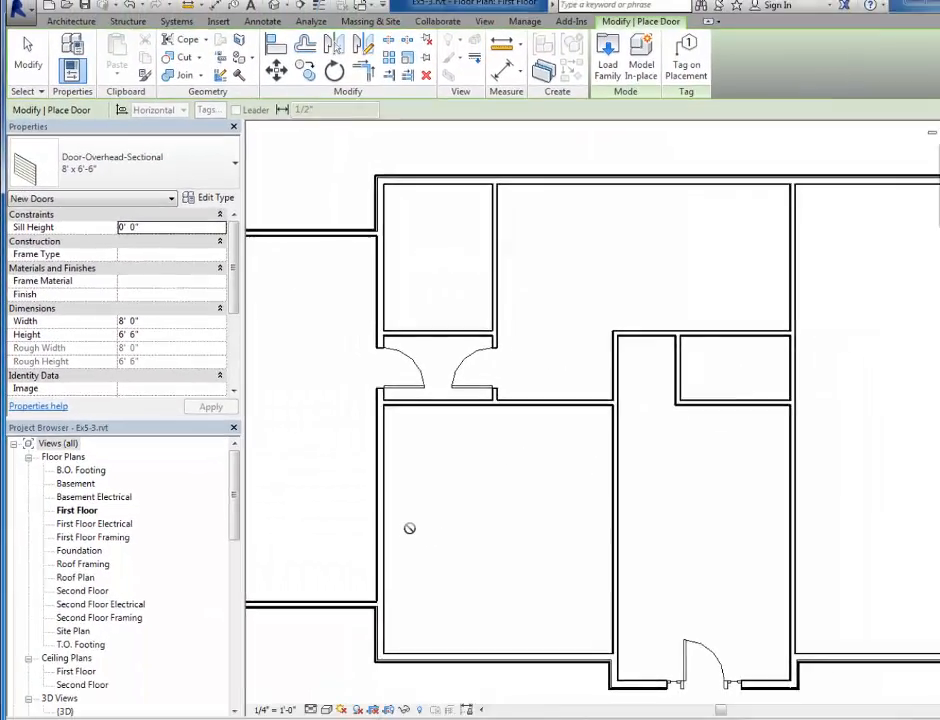
{"action": "middle_click_drag", "start_coordinate": [409, 527], "coordinate": [770, 441]}
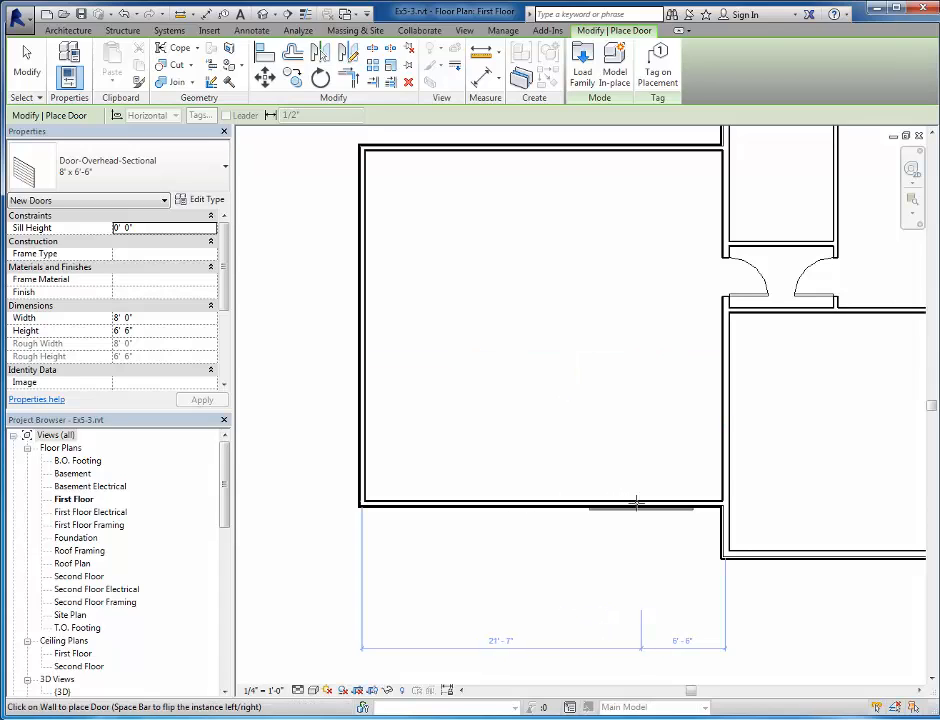
{"action": "left_click", "coordinate": [626, 511]}
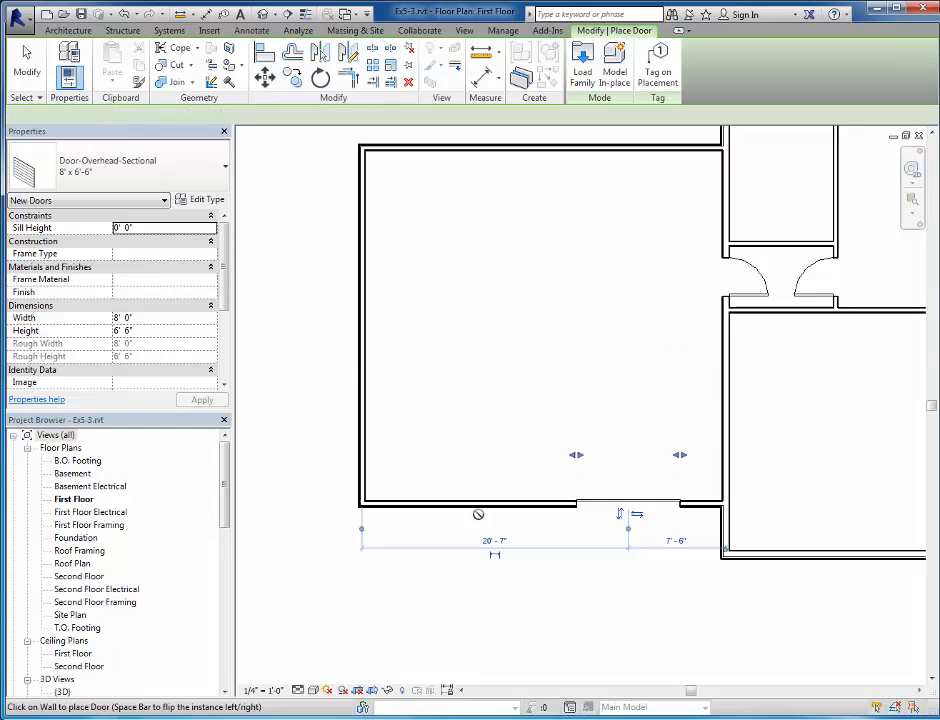
{"action": "left_click", "coordinate": [453, 509]}
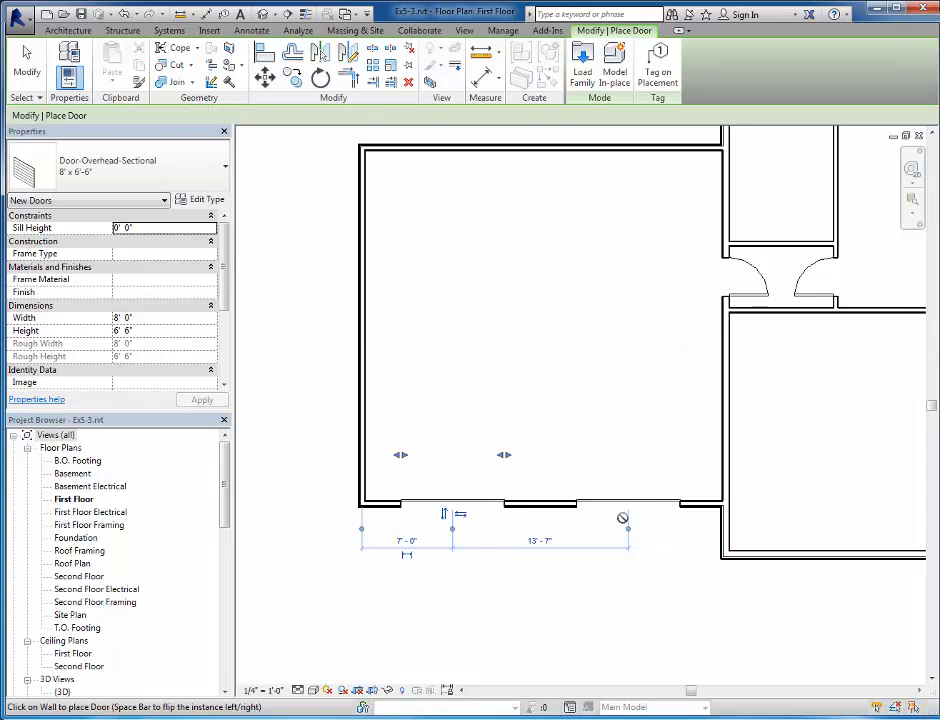
Step: End door placement and examine the garage doors, front entry and small room's flush doors in the default 3D view
{"action": "left_click", "coordinate": [261, 15]}
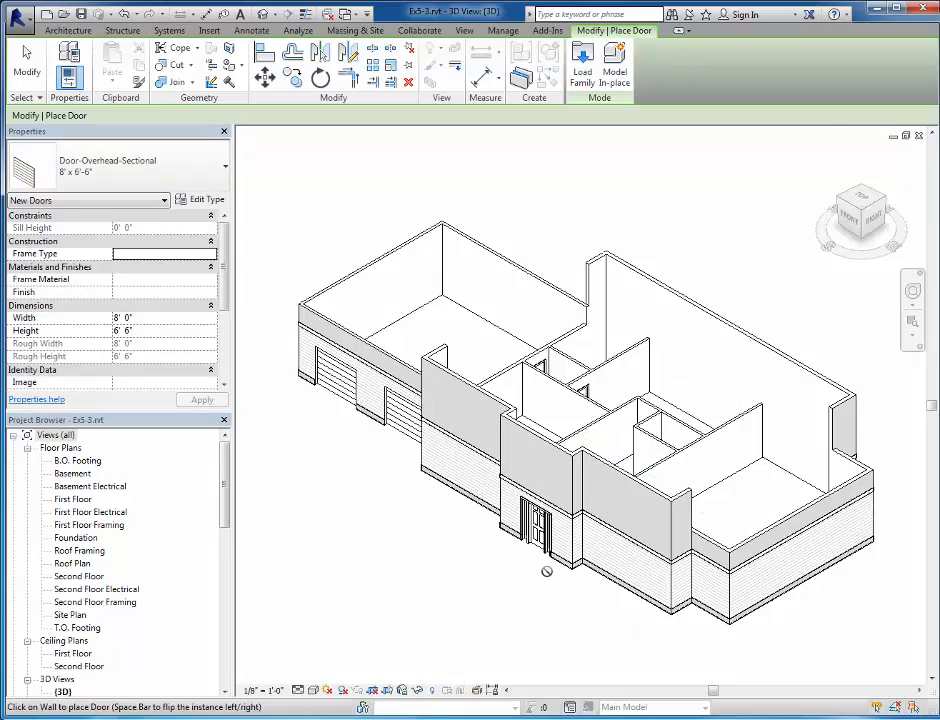
{"action": "key", "text": "Escape"}
{"action": "key", "text": "Escape"}
{"action": "middle_click_drag", "start_coordinate": [423, 432], "coordinate": [659, 620], "text": "shift"}
{"action": "scroll", "coordinate": [587, 418], "scroll_direction": "down", "scroll_amount": 3}
{"action": "scroll", "coordinate": [587, 418], "scroll_direction": "up", "scroll_amount": 4}
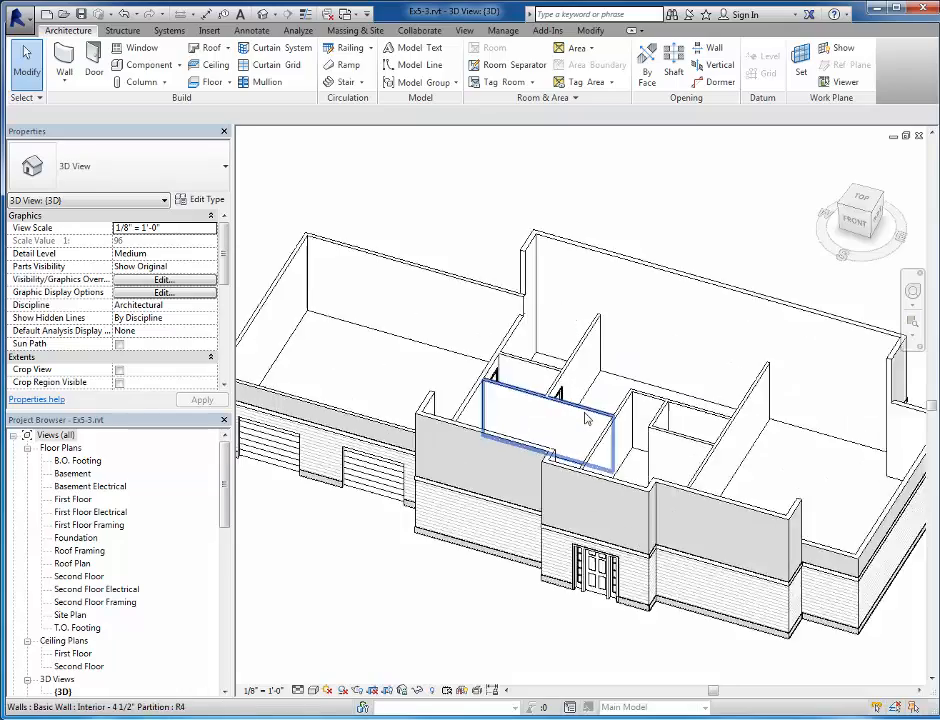
{"action": "scroll", "coordinate": [587, 417], "scroll_direction": "up", "scroll_amount": 3}
{"action": "middle_click_drag", "start_coordinate": [611, 384], "coordinate": [605, 490], "text": "shift"}
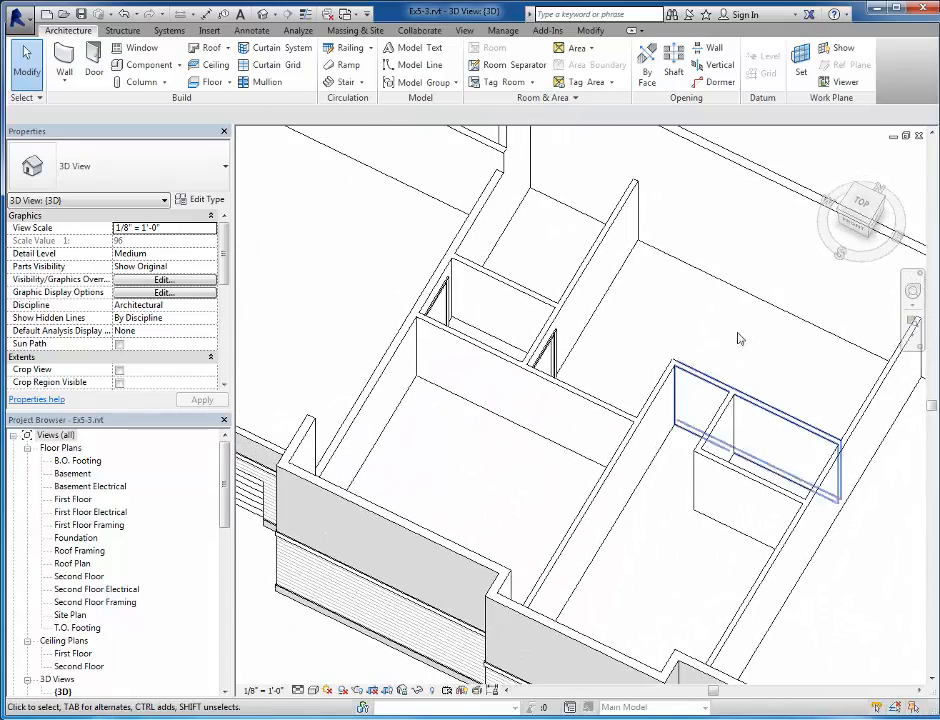
Step: Close the 3D view and check the door layout around the entry and interior rooms in the First Floor plan
{"action": "left_click", "coordinate": [919, 137]}
{"action": "scroll", "coordinate": [797, 430], "scroll_direction": "down", "scroll_amount": 3}
{"action": "middle_click_drag", "start_coordinate": [797, 430], "coordinate": [545, 433]}
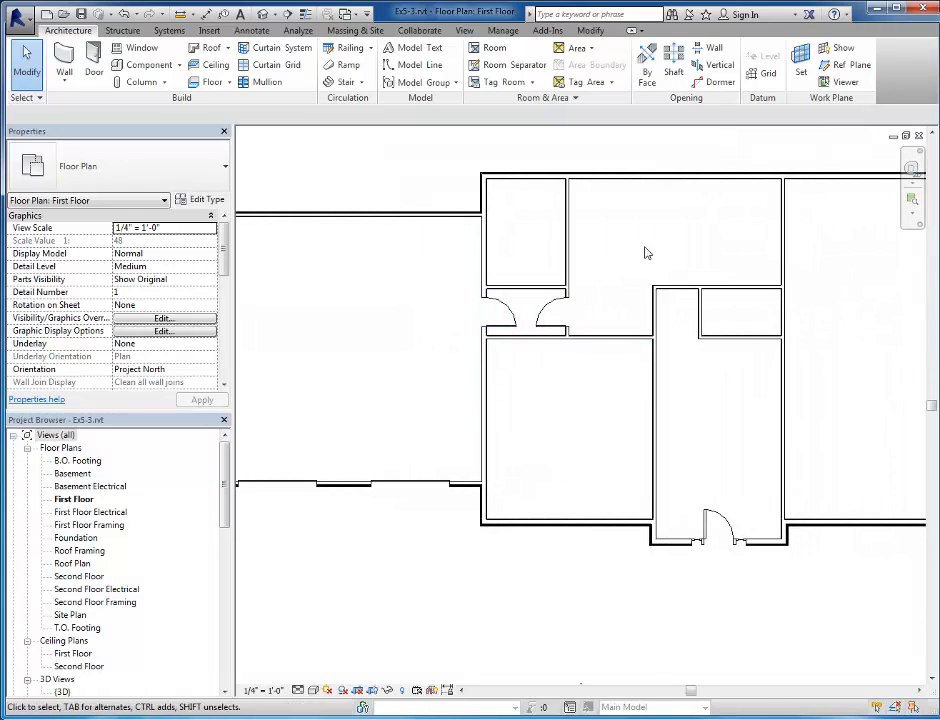
Step: Reopen the default 3D view and examine the front entry door and the interior walls behind it
{"action": "left_click", "coordinate": [266, 15]}
{"action": "scroll", "coordinate": [594, 514], "scroll_direction": "up", "scroll_amount": 4}
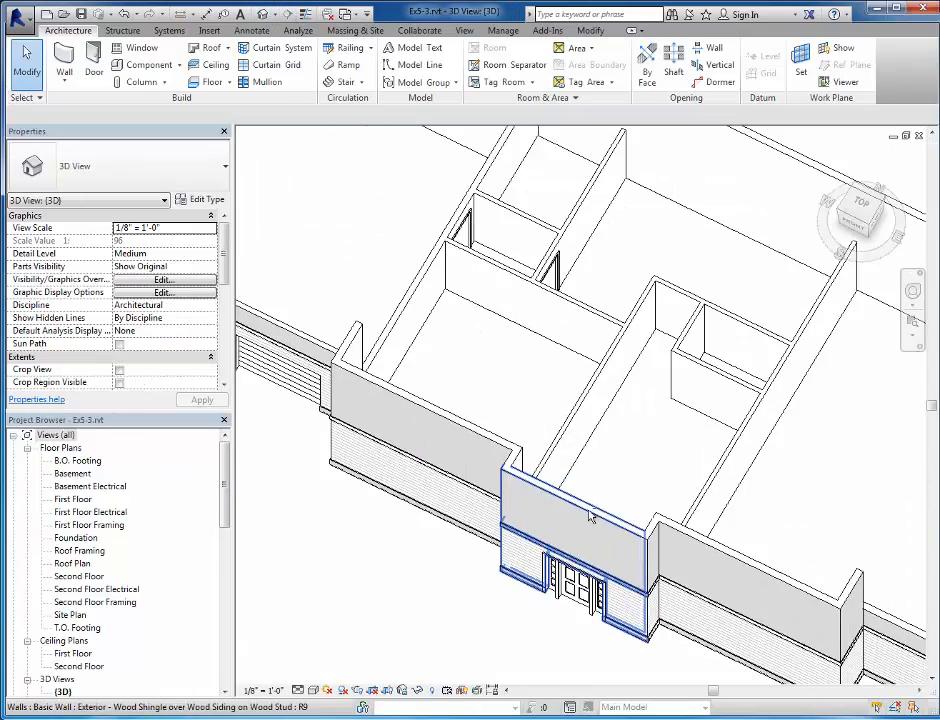
{"action": "middle_click_drag", "start_coordinate": [609, 461], "coordinate": [571, 420], "text": "shift"}
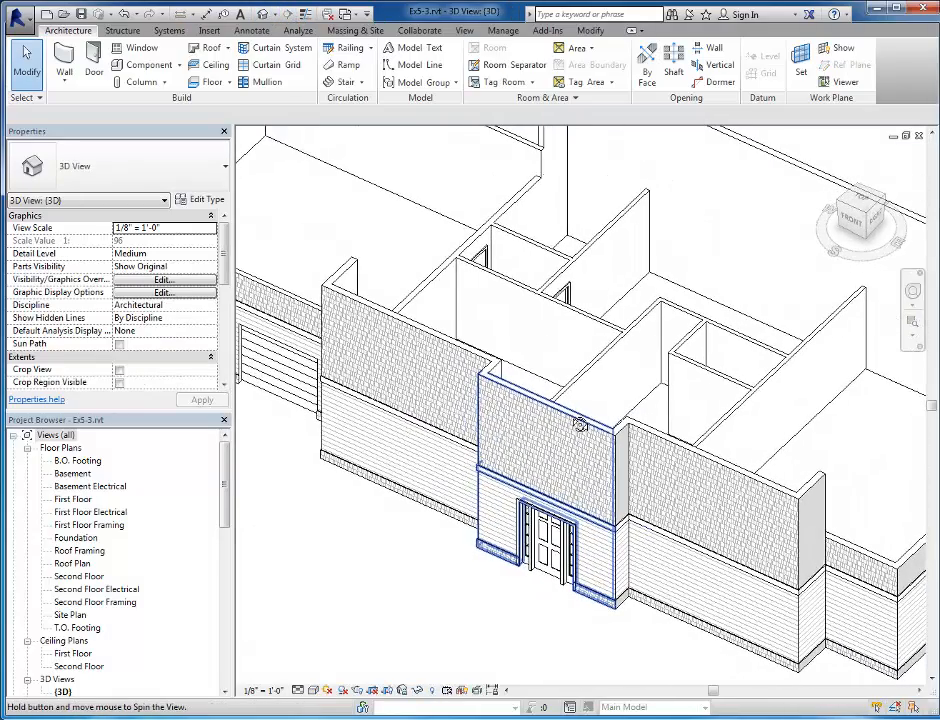